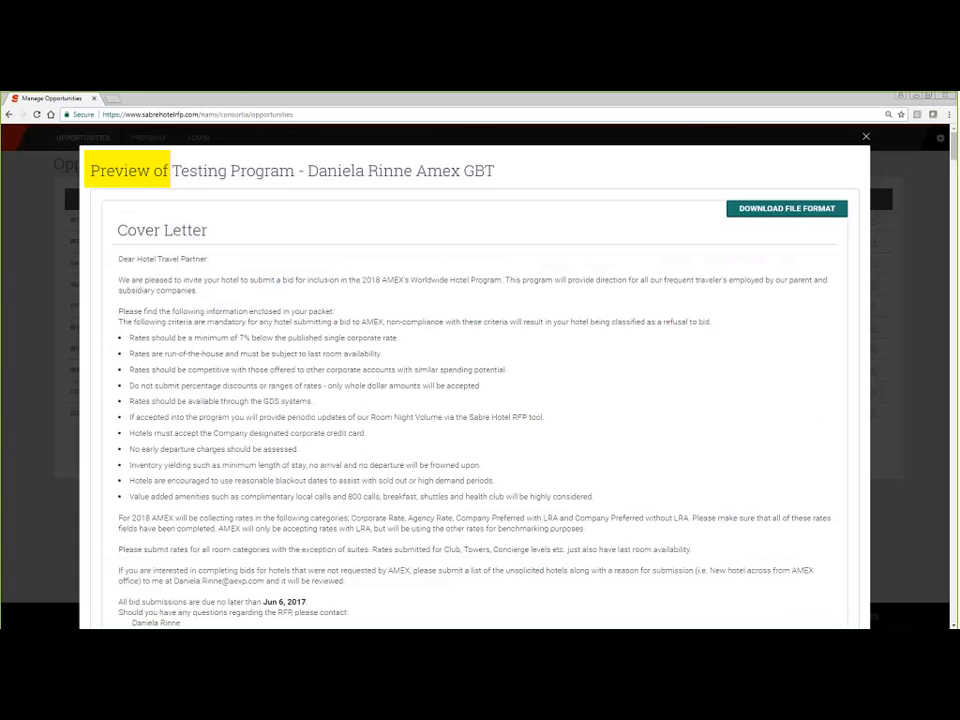
Step: Examine the Testing Program preview, covering the cover letter, the Property Basic fields, and the rate, fee and amenity questions
scroll(219, 253, "down", 5)
scroll(219, 253, "down", 4)
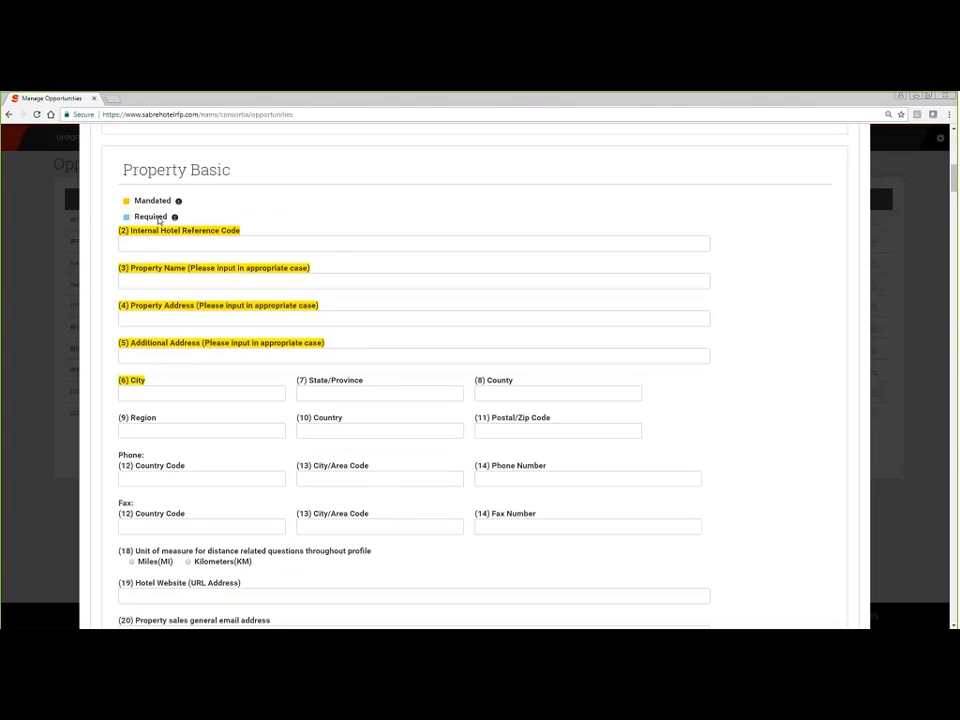
mouse_move(175, 218)
left_click(141, 243)
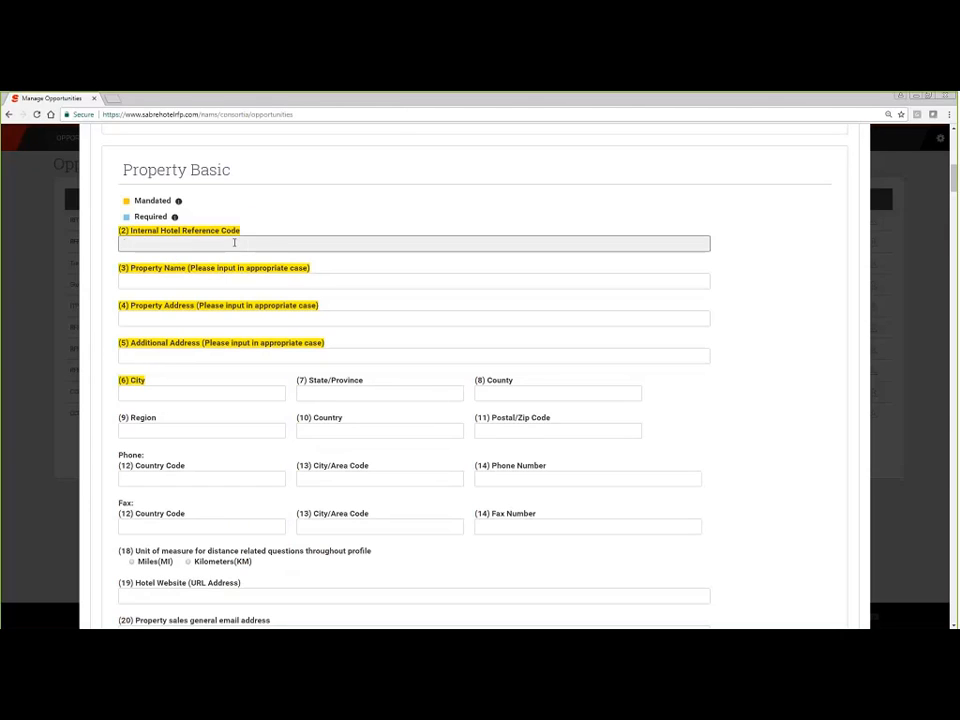
scroll(279, 298, "down", 6)
scroll(291, 313, "down", 10)
scroll(291, 316, "down", 12)
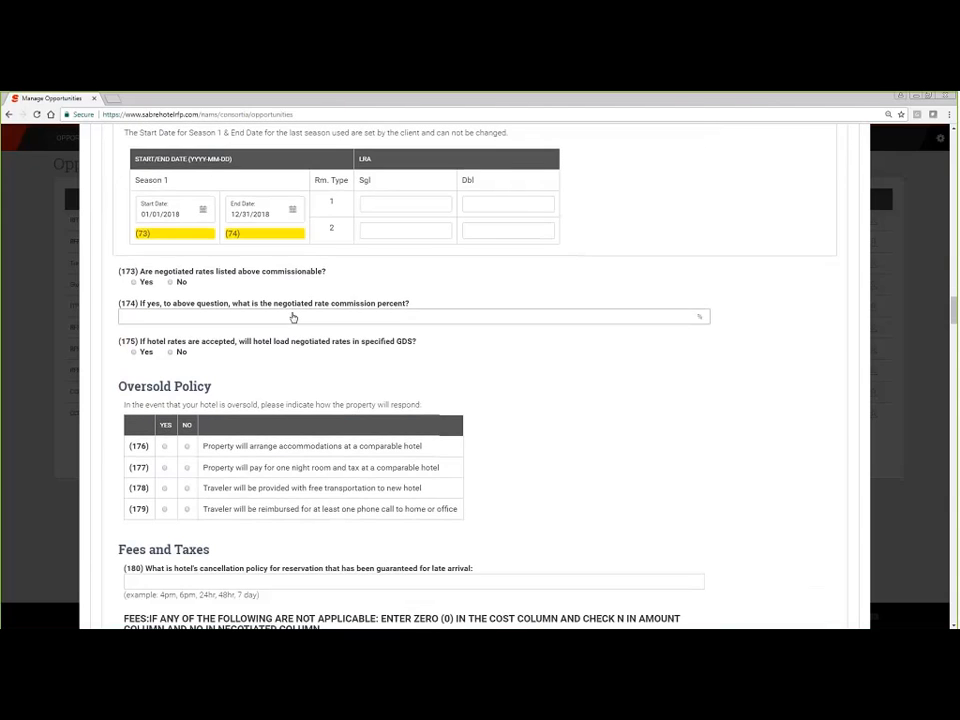
scroll(292, 314, "down", 15)
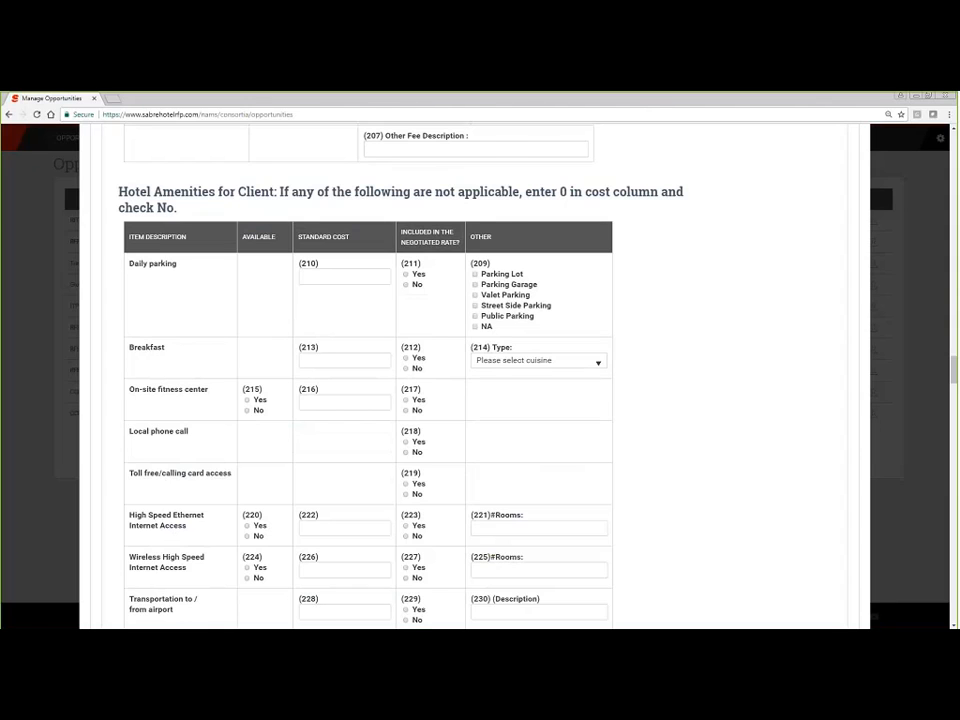
Step: Download the file format of the Testing Program from its preview
scroll(891, 208, "up", 20)
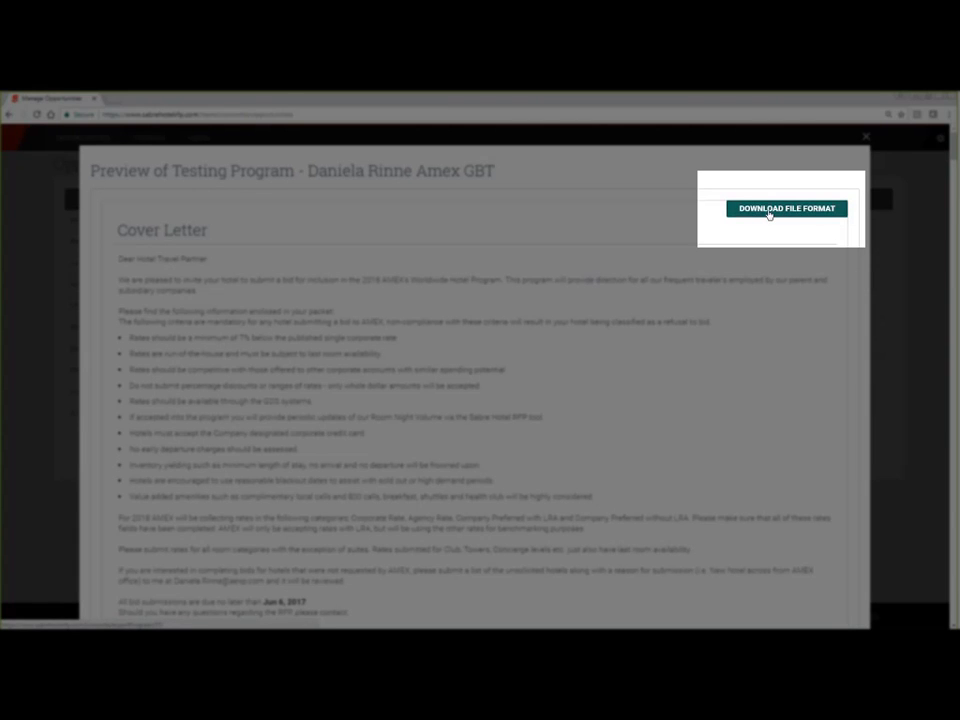
left_click(769, 209)
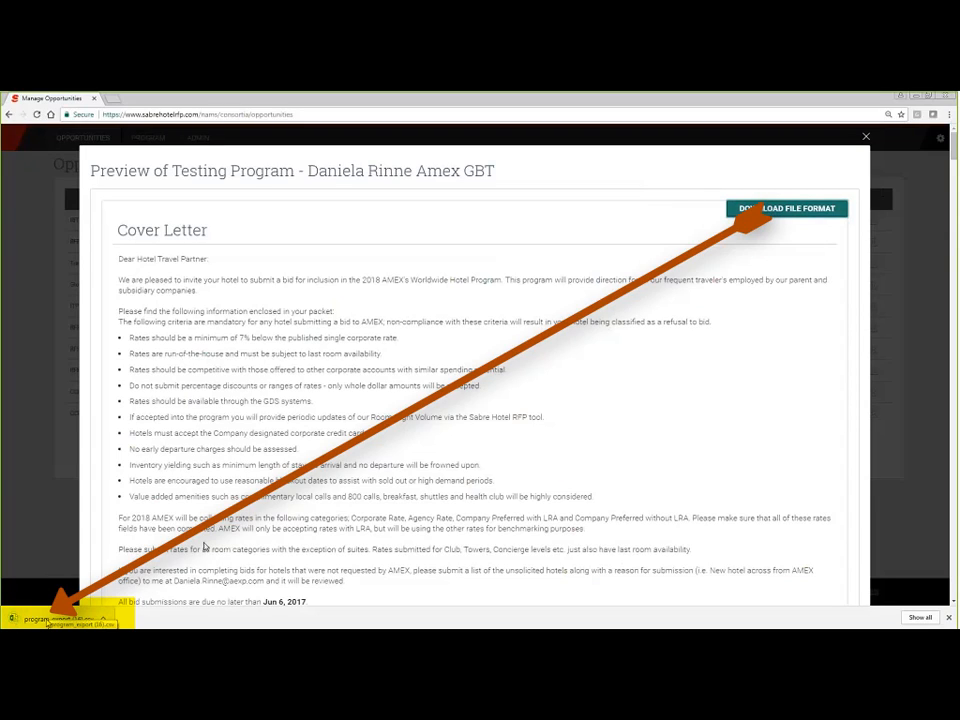
Step: Review the numbered questions in the preview, from Property Basic through Corporate Social Responsibility
scroll(500, 360, "down", 10)
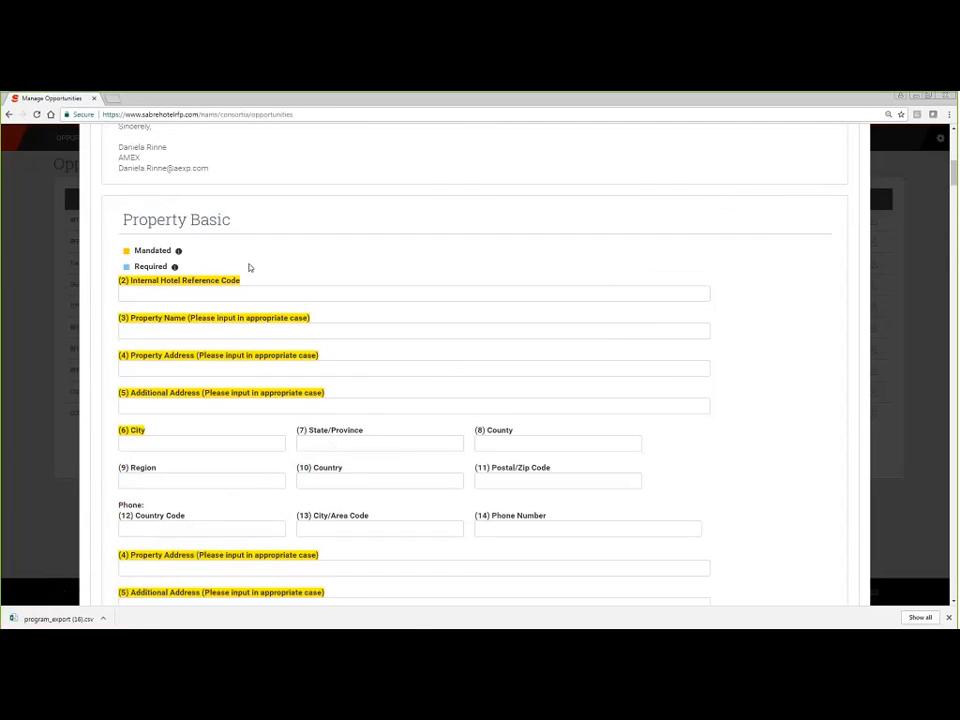
scroll(163, 285, "down", 2)
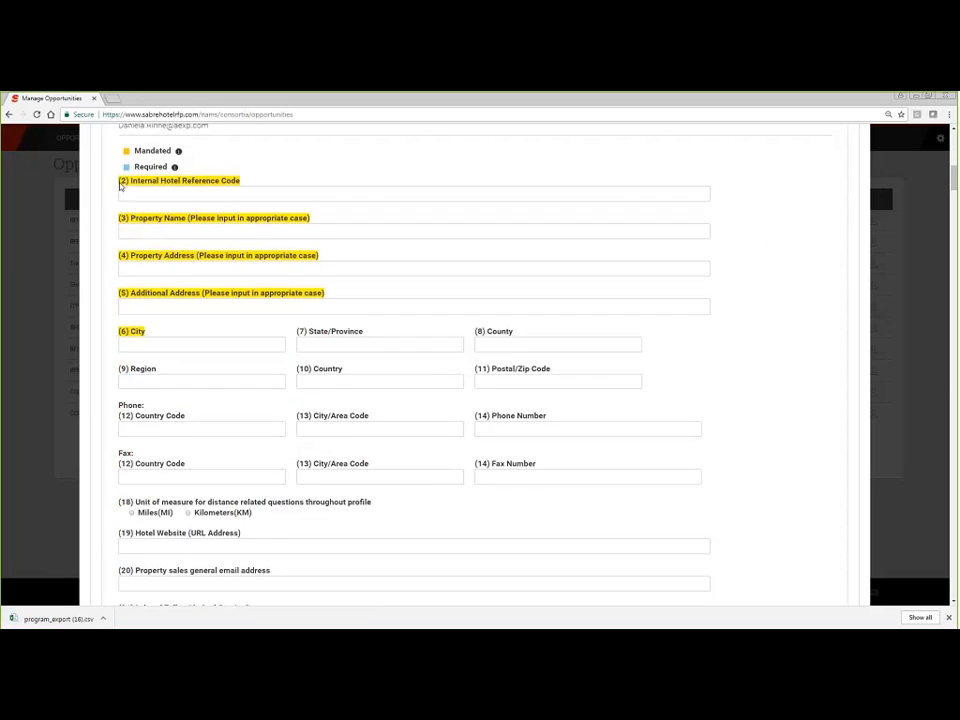
left_click_drag(120, 185, 375, 500)
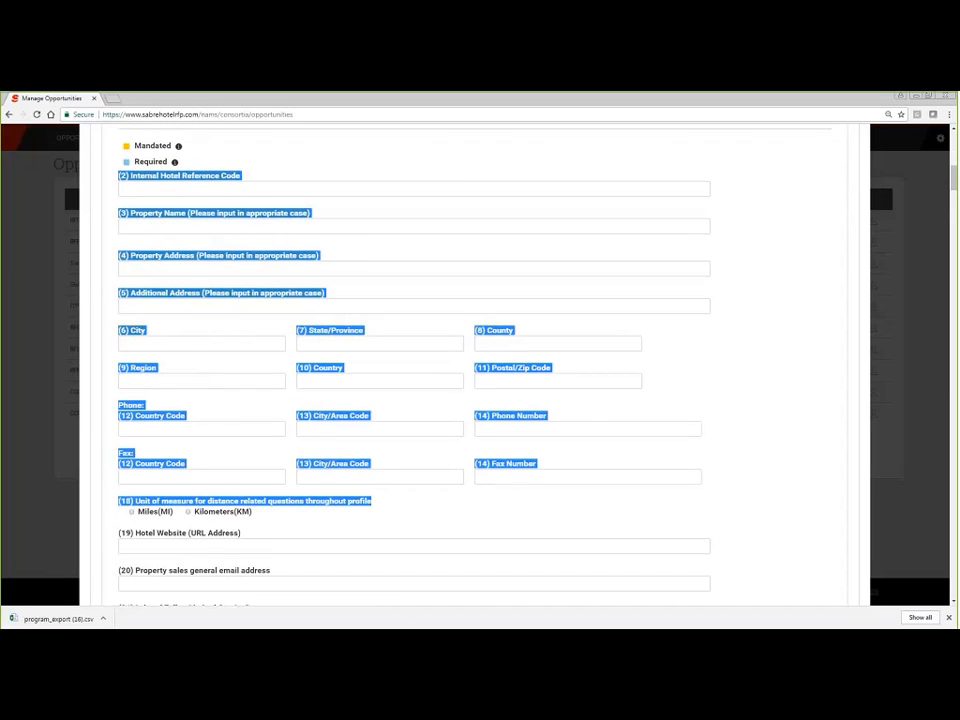
scroll(718, 390, "down", 8)
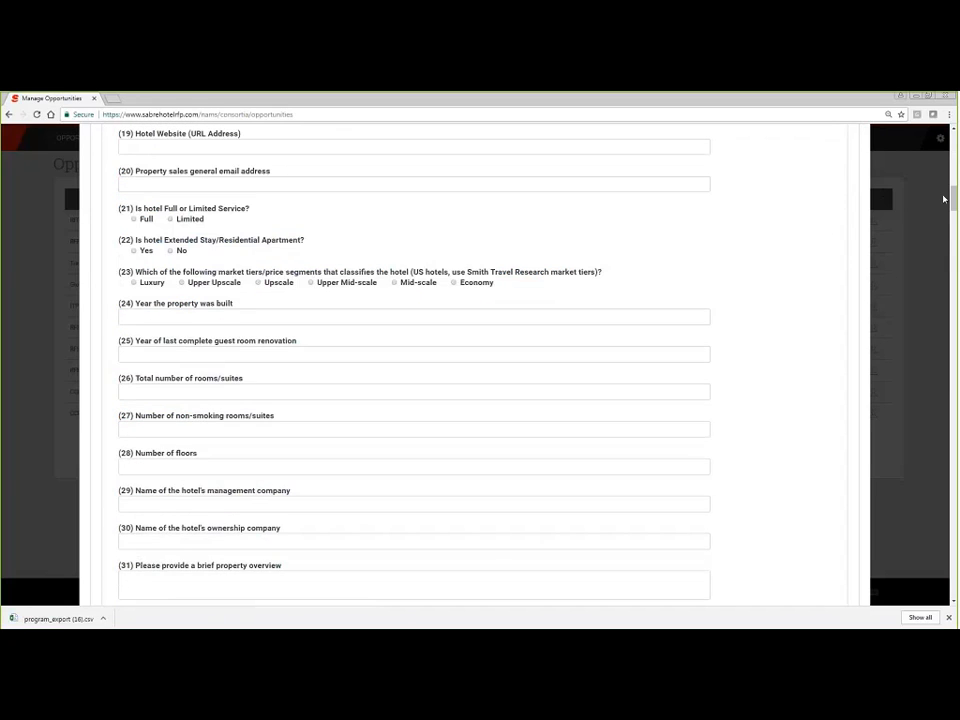
scroll(660, 469, "down", 20)
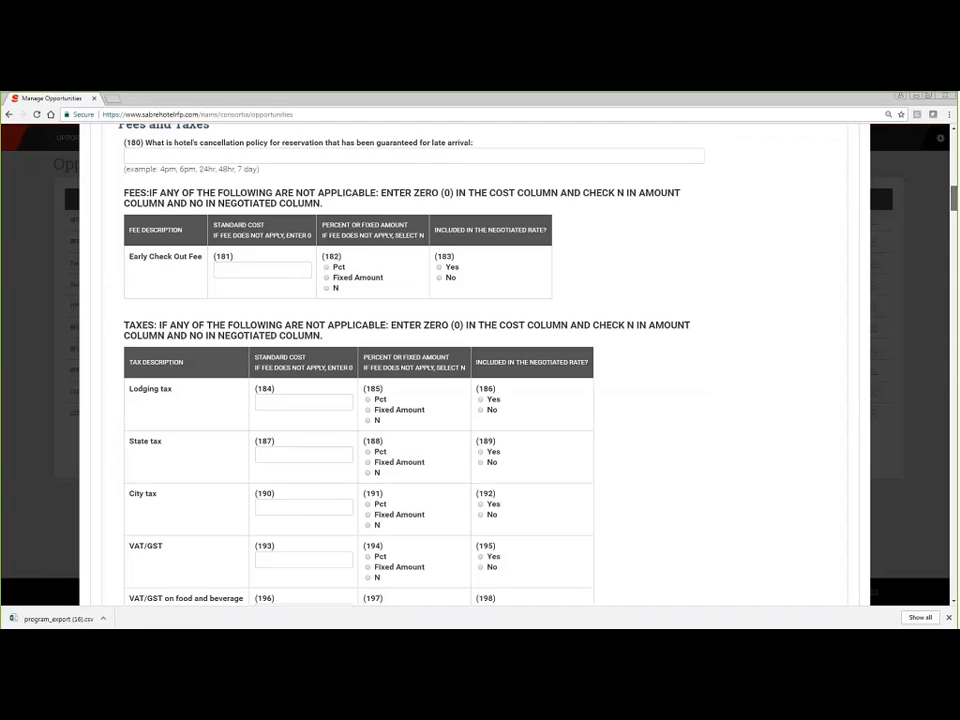
scroll(190, 360, "up", 2)
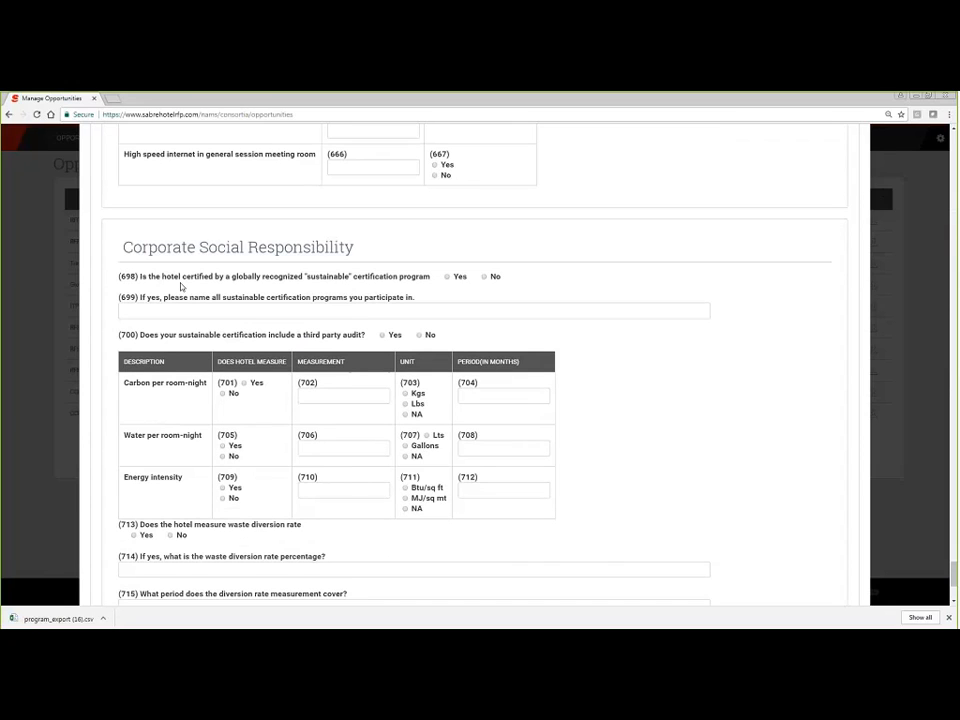
scroll(181, 287, "down", 2)
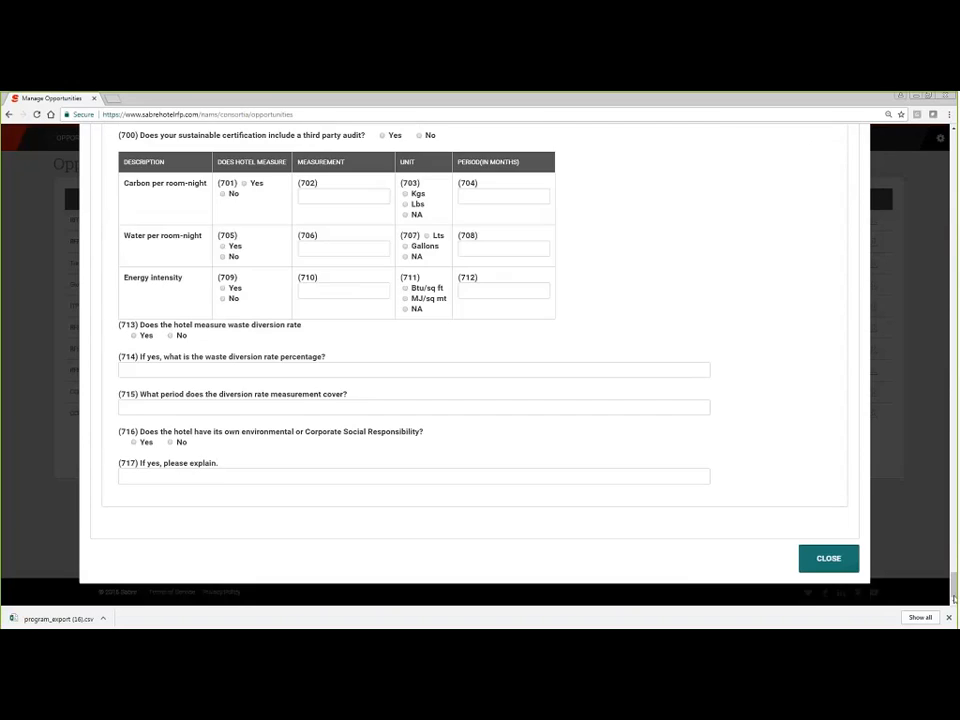
Step: Open the downloaded program_export (16).csv in Excel and widen all columns so the headers are readable
left_click(57, 619)
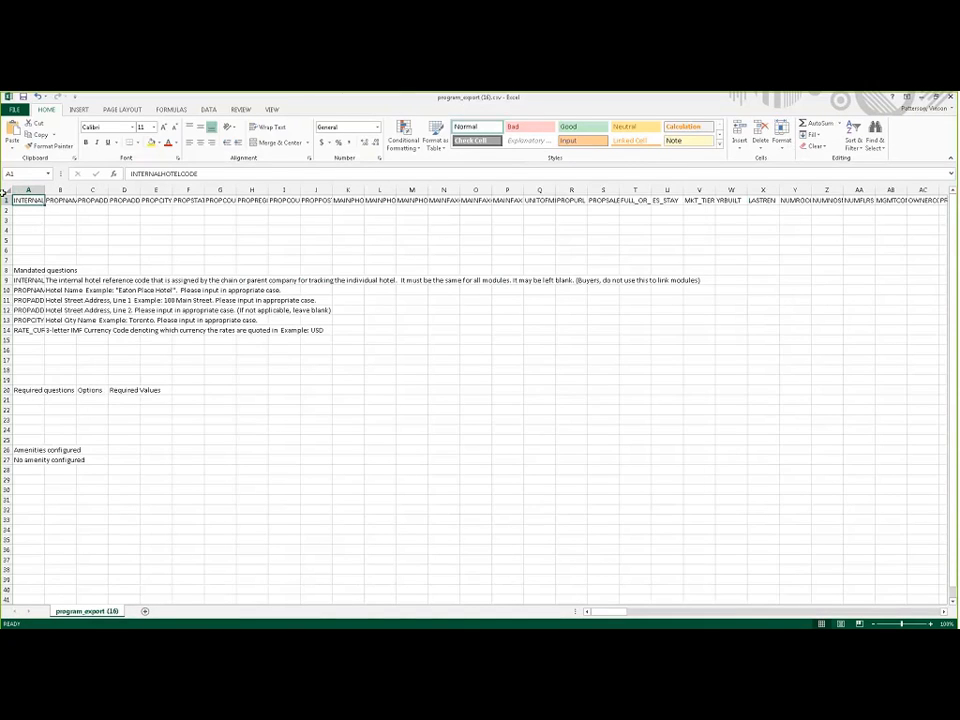
left_click(10, 192)
left_click_drag(44, 190, 101, 186)
left_click(68, 200)
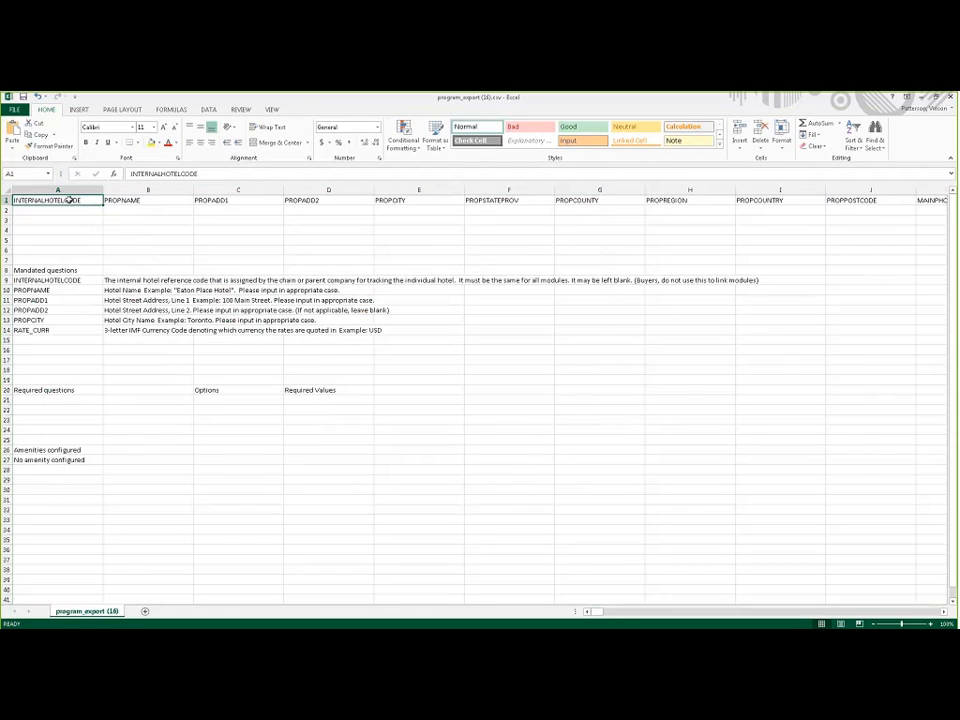
Step: Examine the field names in the header row, from INTERNALHOTELCODE across the property, phone and fax columns
key("Right")
key("Right")
key("Right")
key("Right")
key("Right")
key("Right")
key("Right")
key("Right")
key("Right")
key("Right")
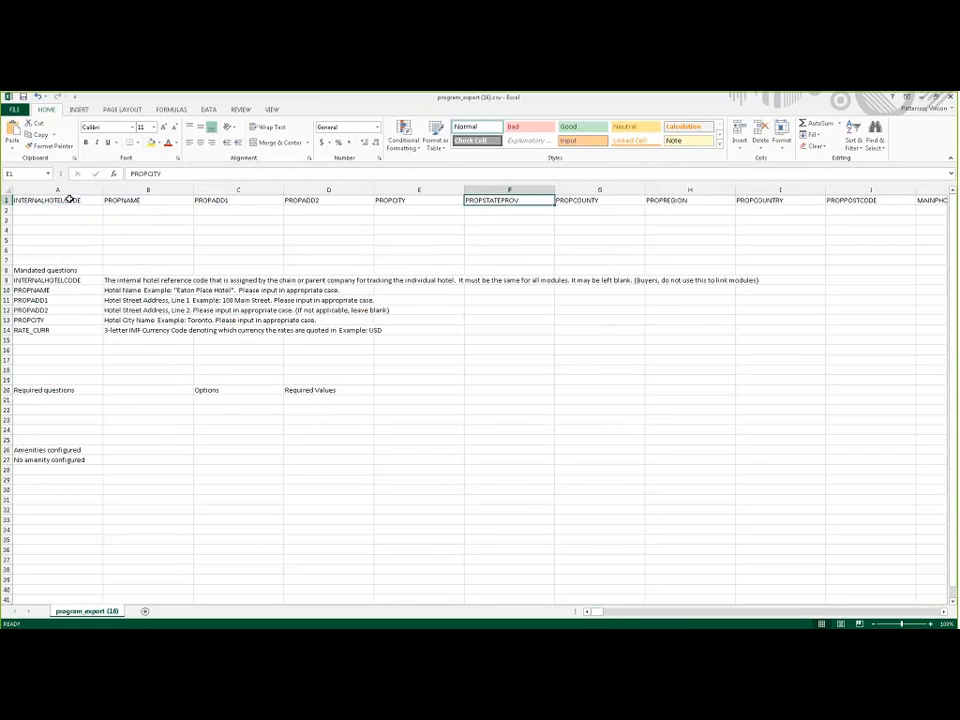
key("Right")
key("Right")
key("Right")
key("Right")
key("Right")
key("Right")
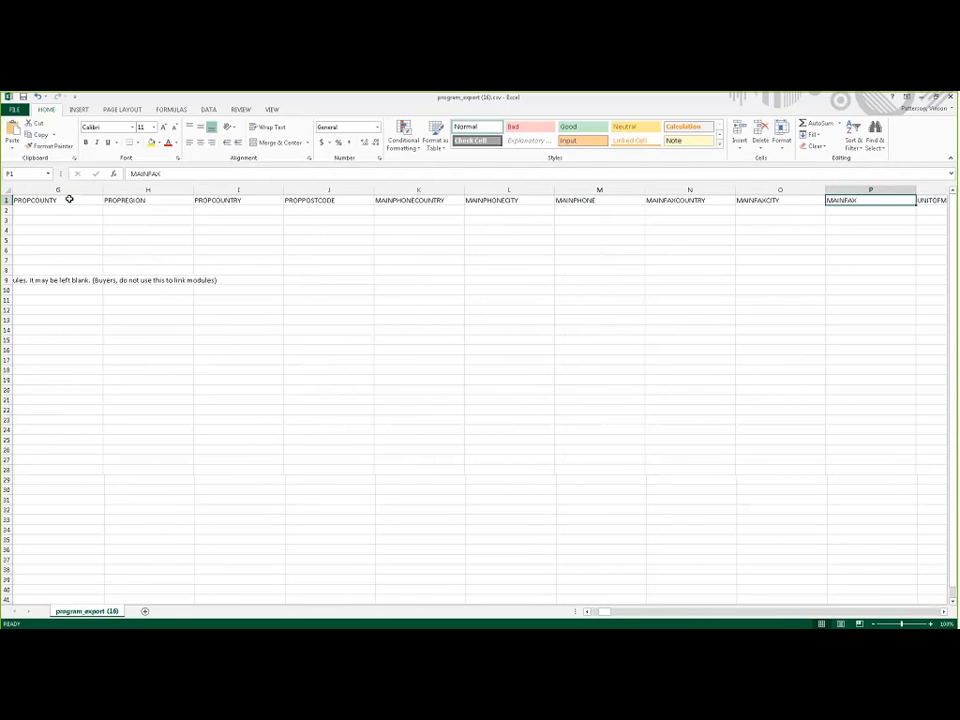
key("Right")
key("ctrl+Home")
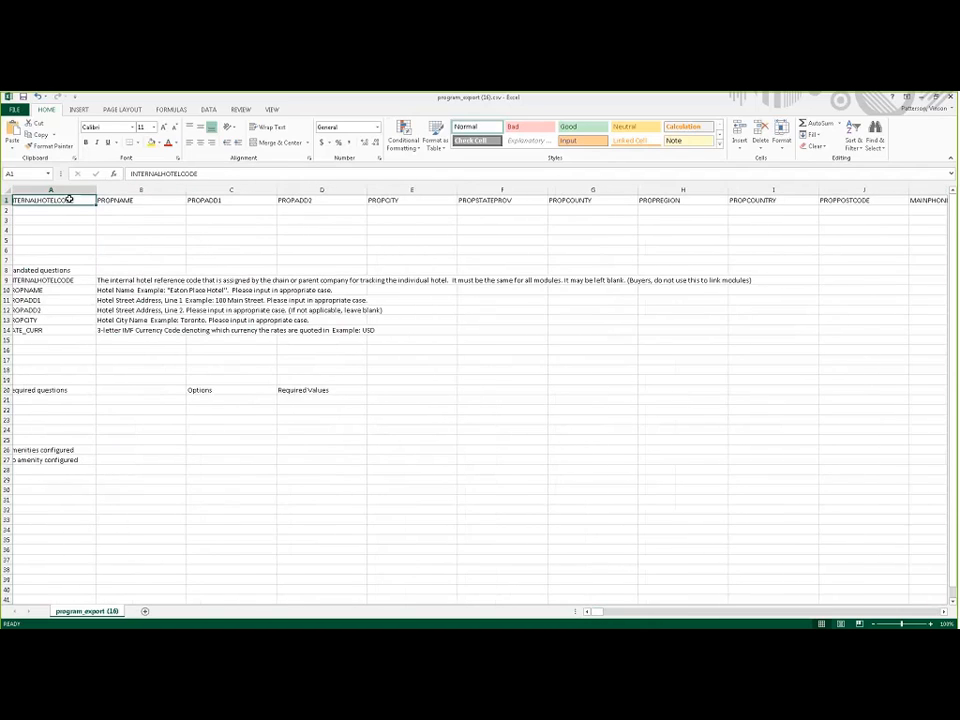
Step: Examine the mandated questions, required questions and configured amenities listed in column A of the export
left_click(48, 270)
key("ctrl+shift+Down")
left_click_drag(18, 292, 30, 330)
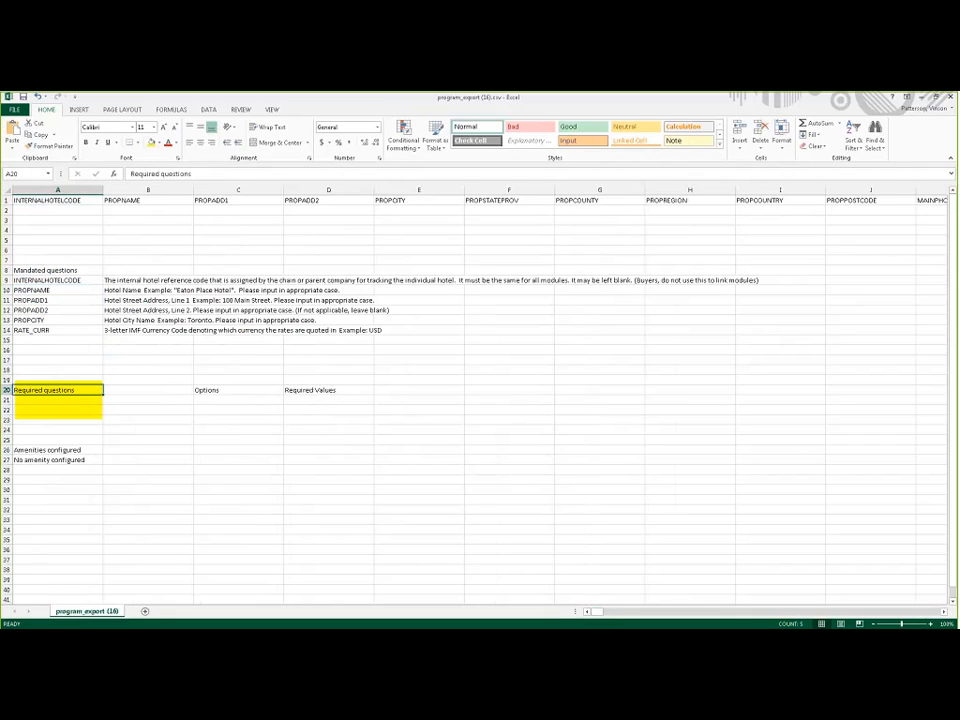
left_click(65, 451)
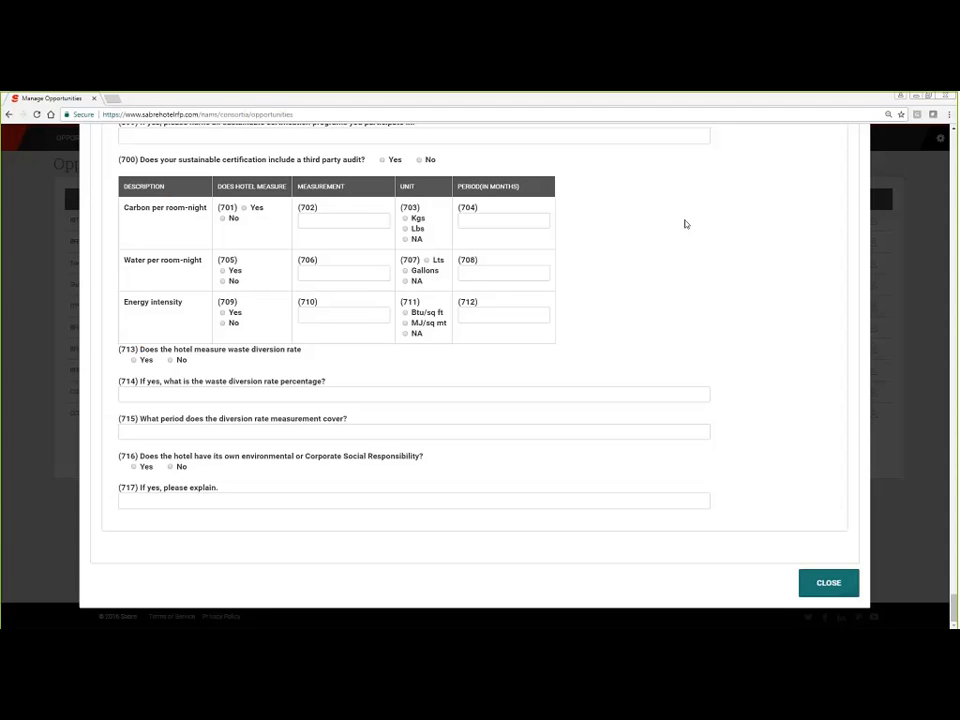
Step: Close the program preview in the browser and open the Testing Program for management from the opportunities list
left_click(832, 584)
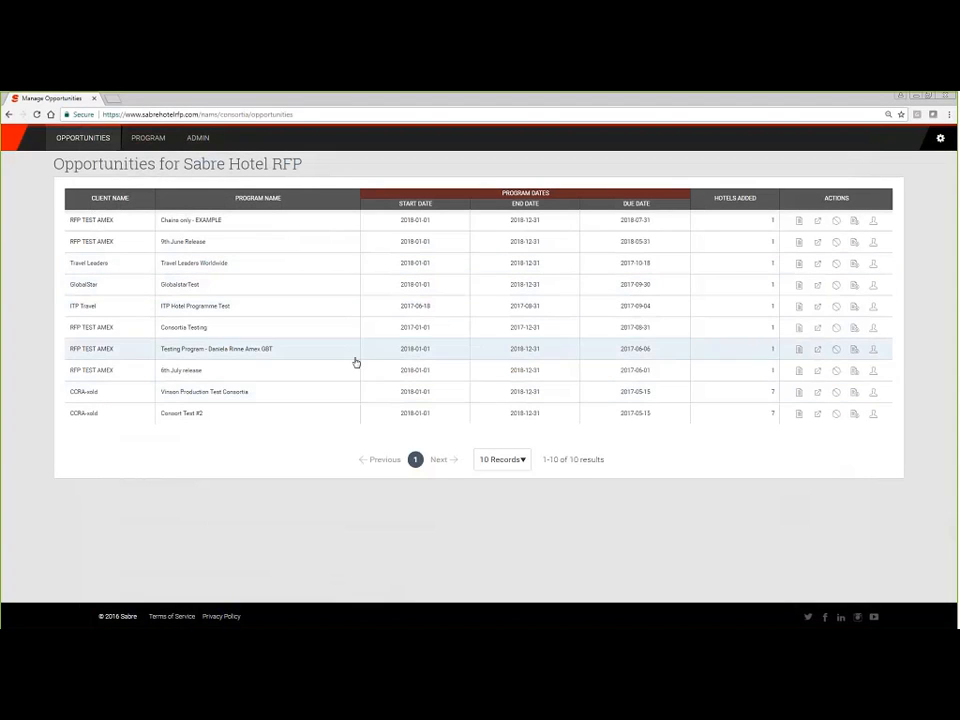
left_click(818, 349)
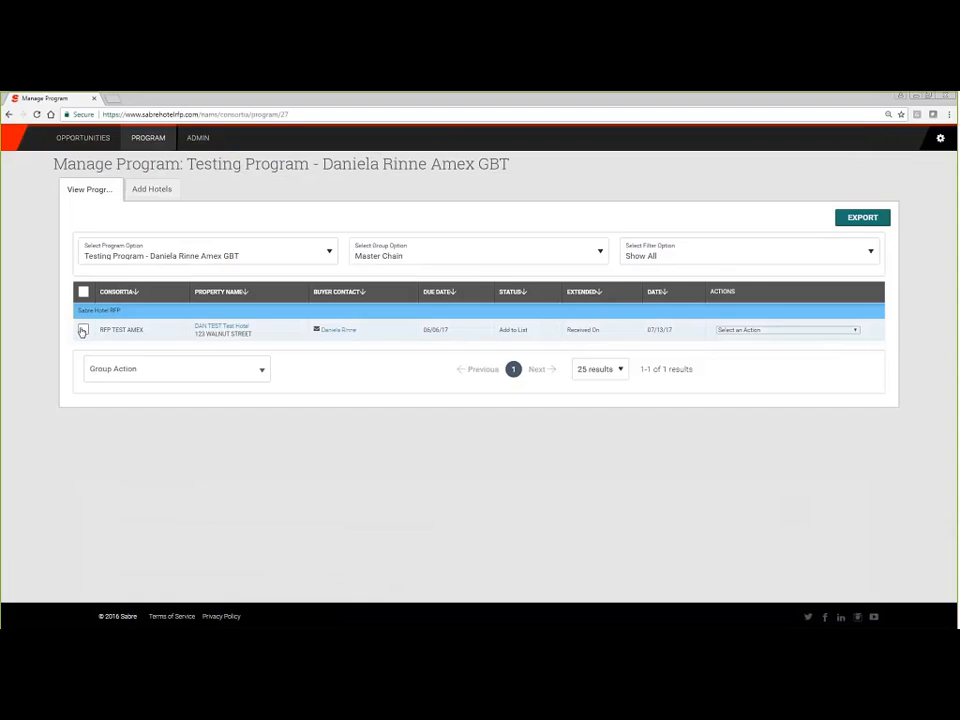
Step: Select all hotels in the Testing Program and remove DAN TEST Test Hotel from the list
left_click(84, 293)
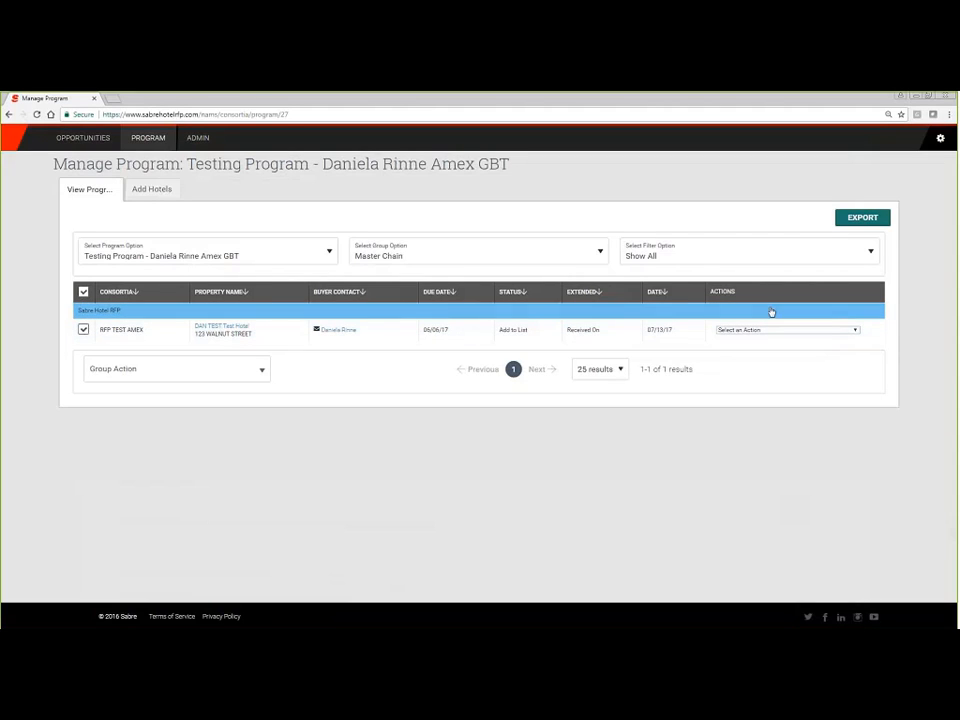
left_click(788, 330)
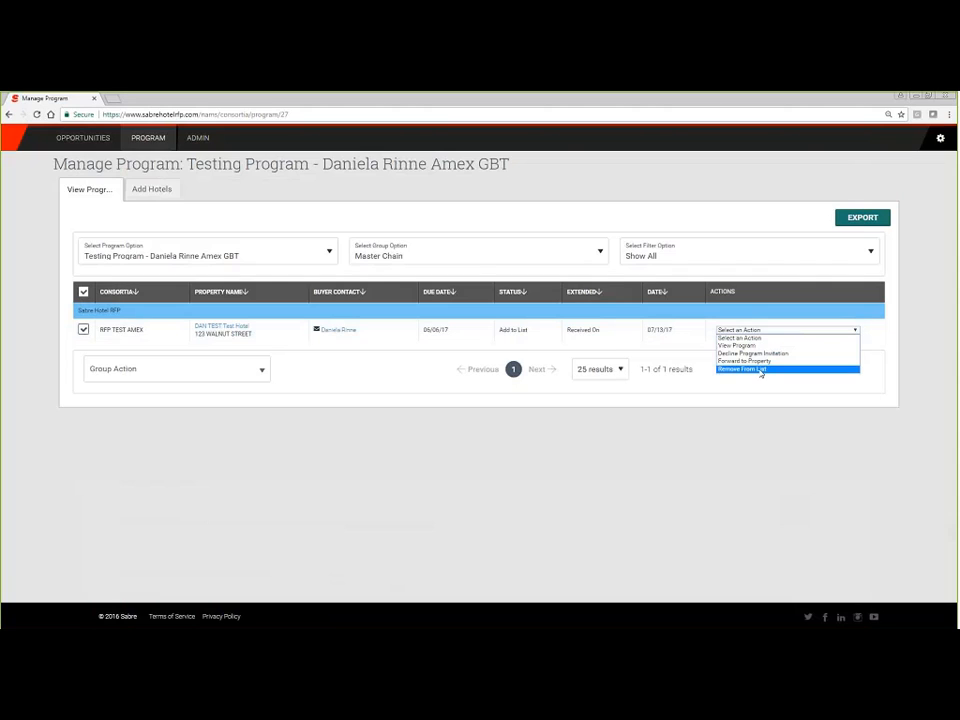
left_click(762, 369)
left_click(604, 392)
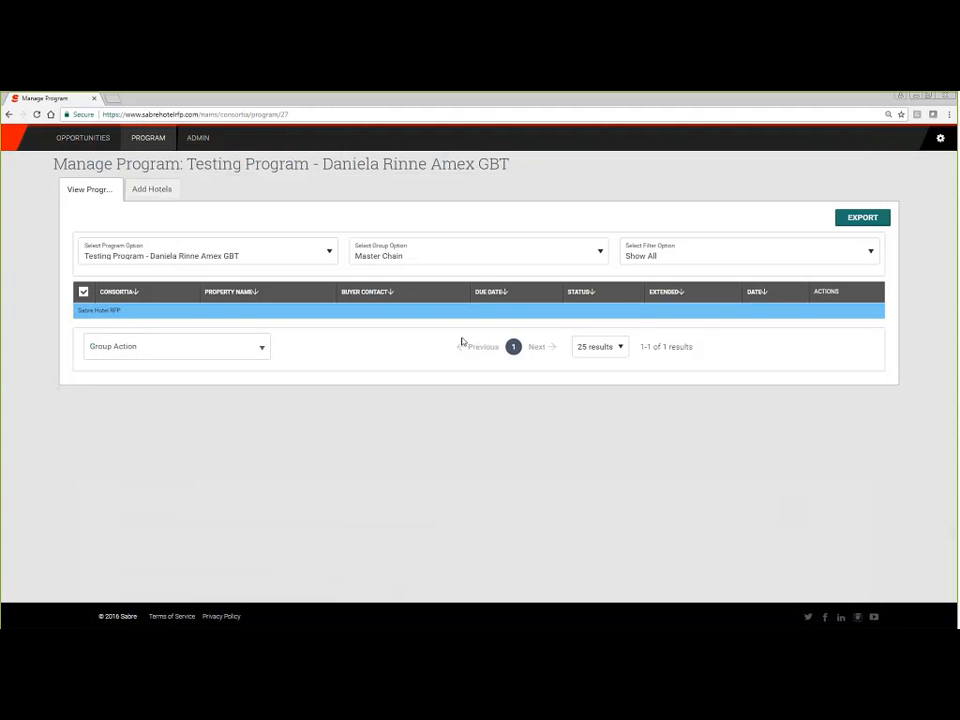
Step: Upload the CSV "GBTA 2013 File upload for NAM response file" from Consortia Hosting Docs as the program response, and view the upload history
left_click(150, 346)
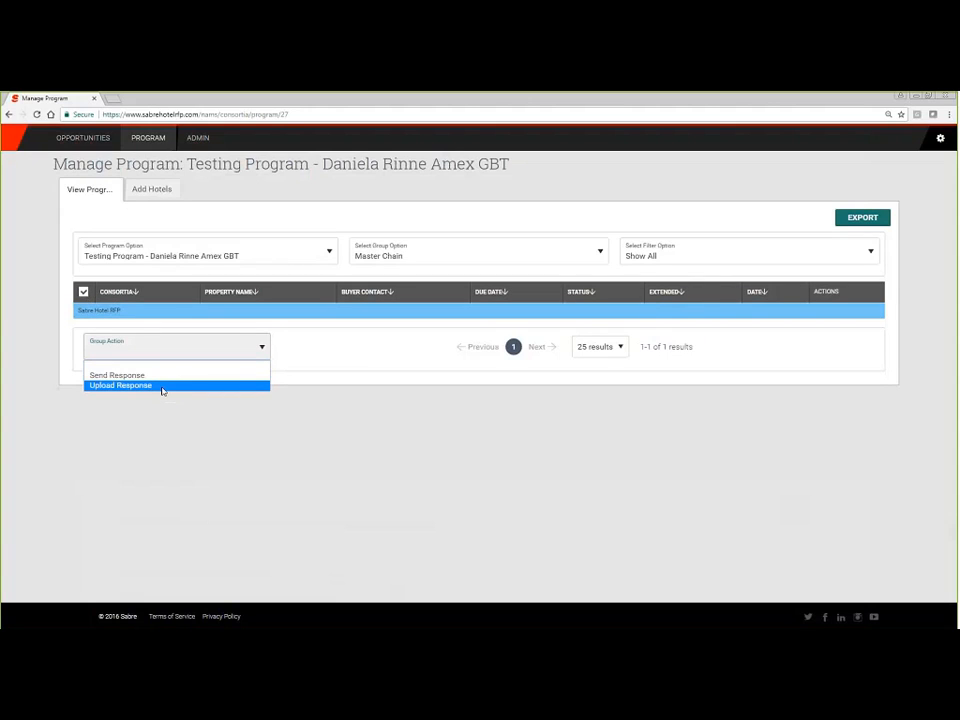
left_click(164, 388)
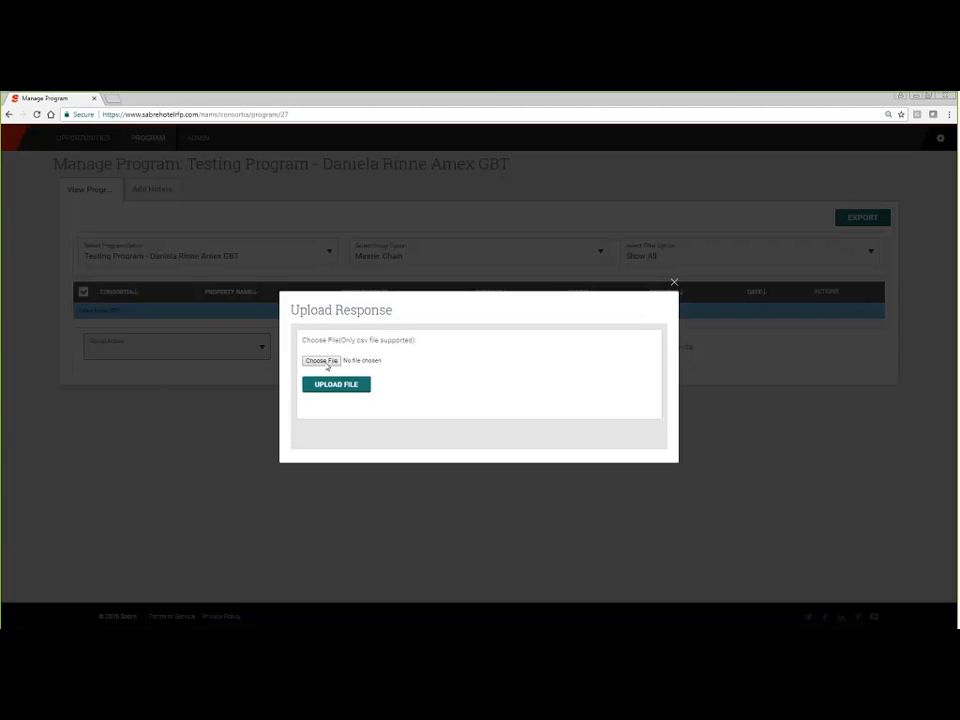
left_click(321, 360)
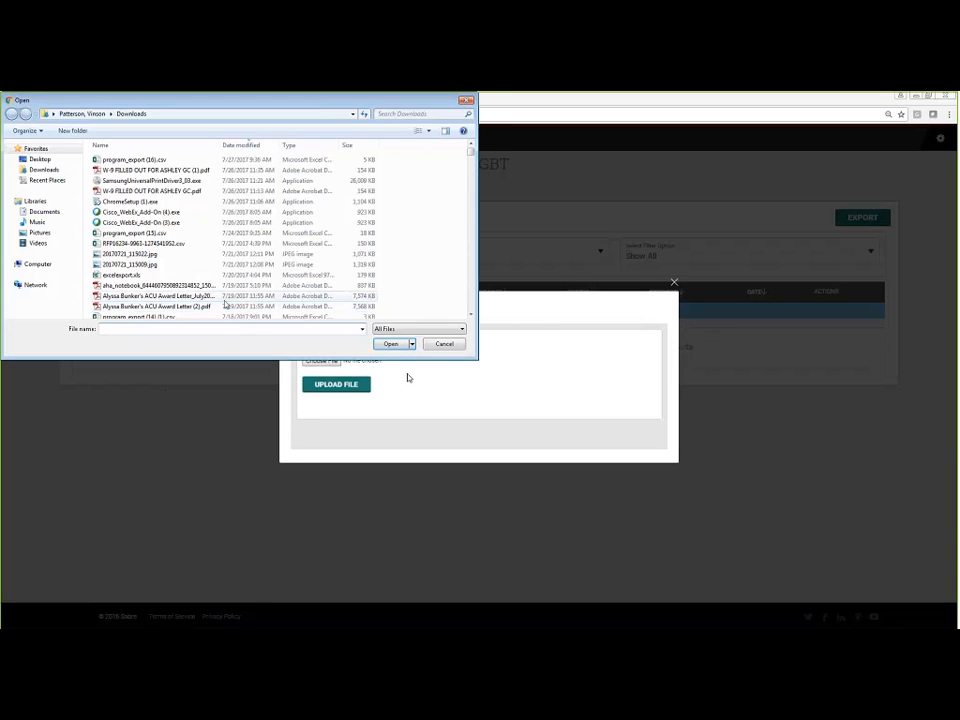
scroll(470, 250, "down", 5)
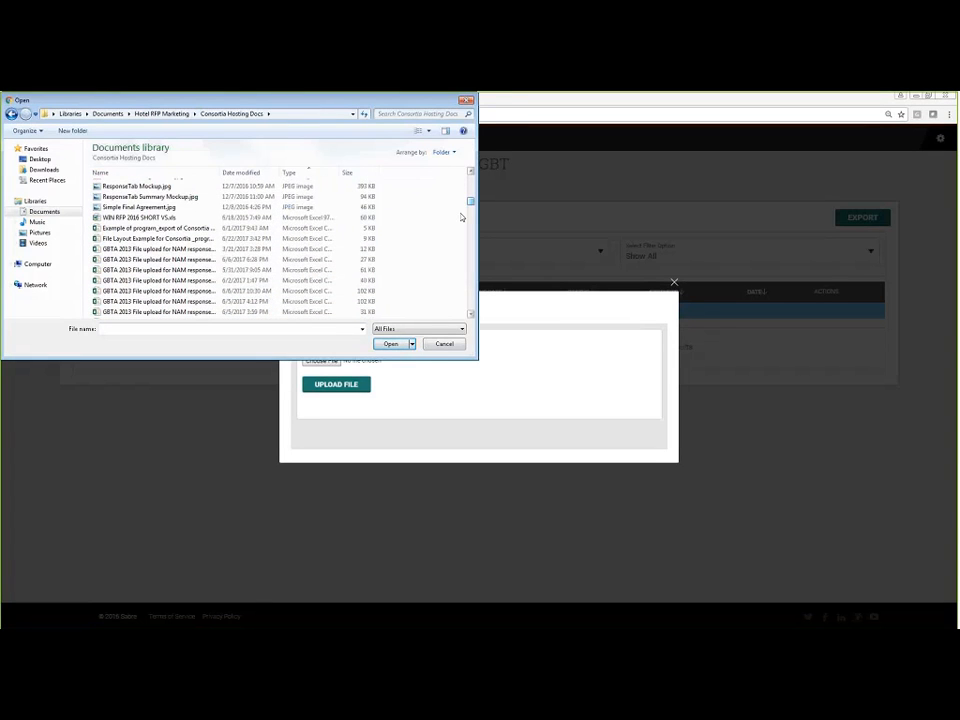
left_click(240, 248)
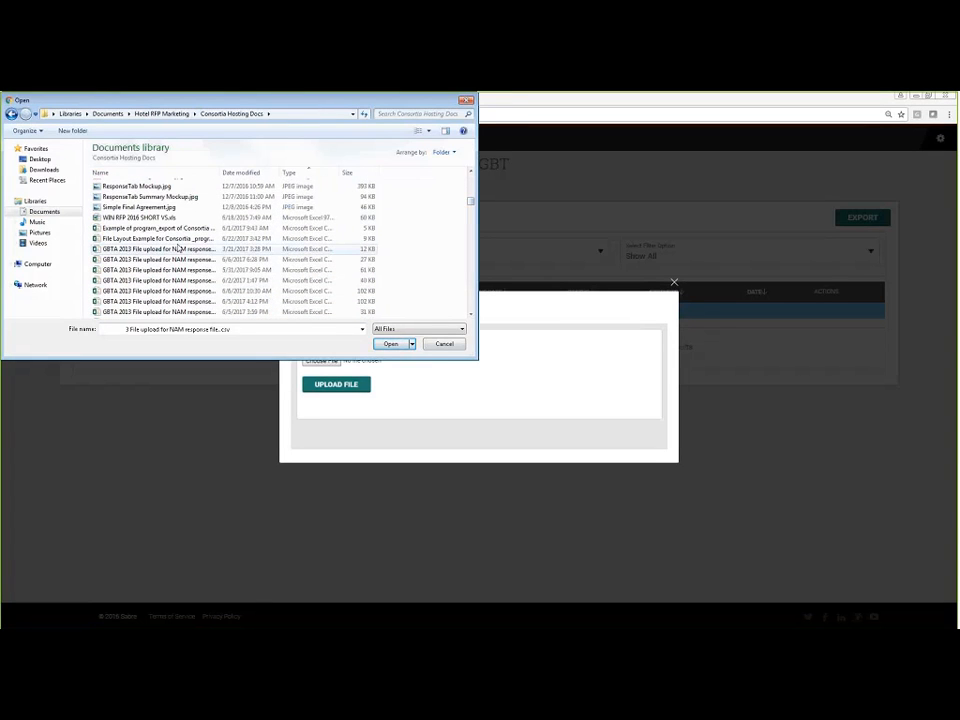
left_click(389, 344)
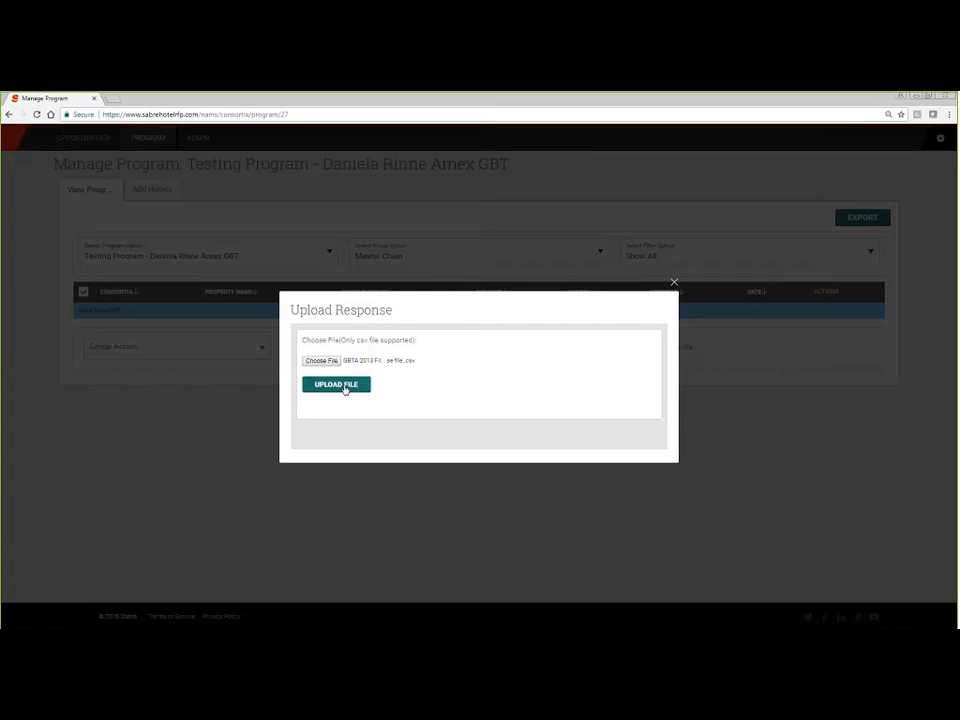
left_click(345, 388)
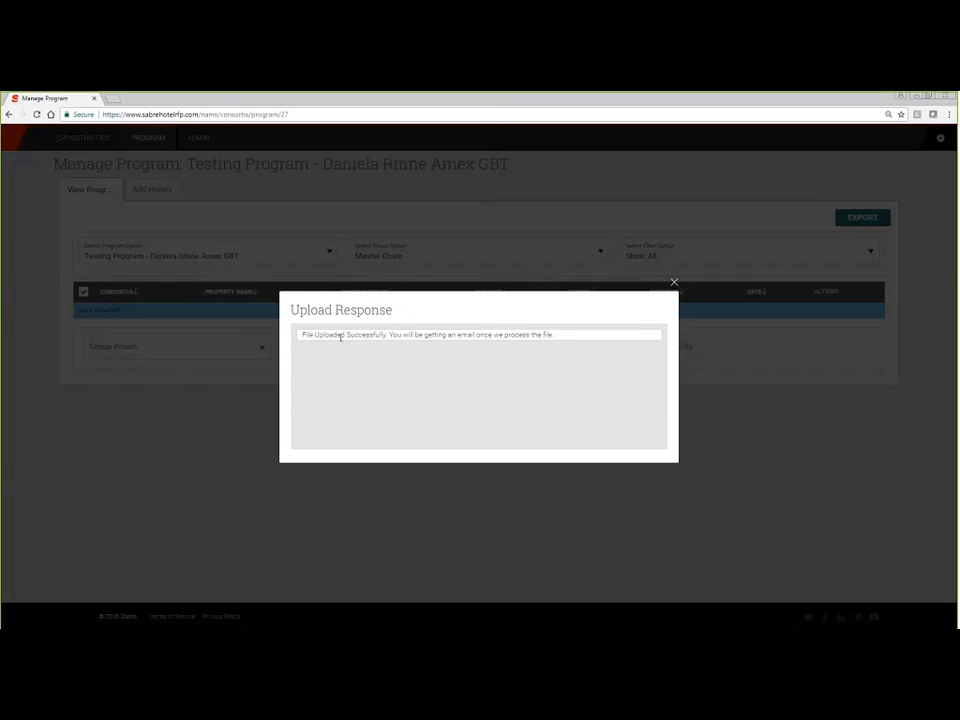
left_click(674, 284)
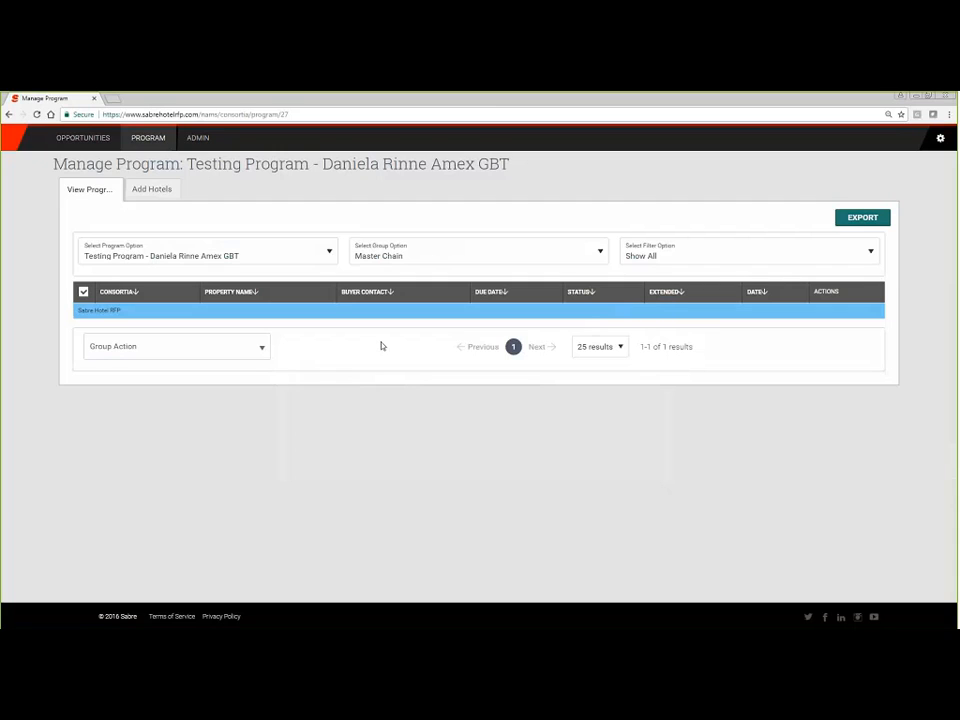
left_click(199, 138)
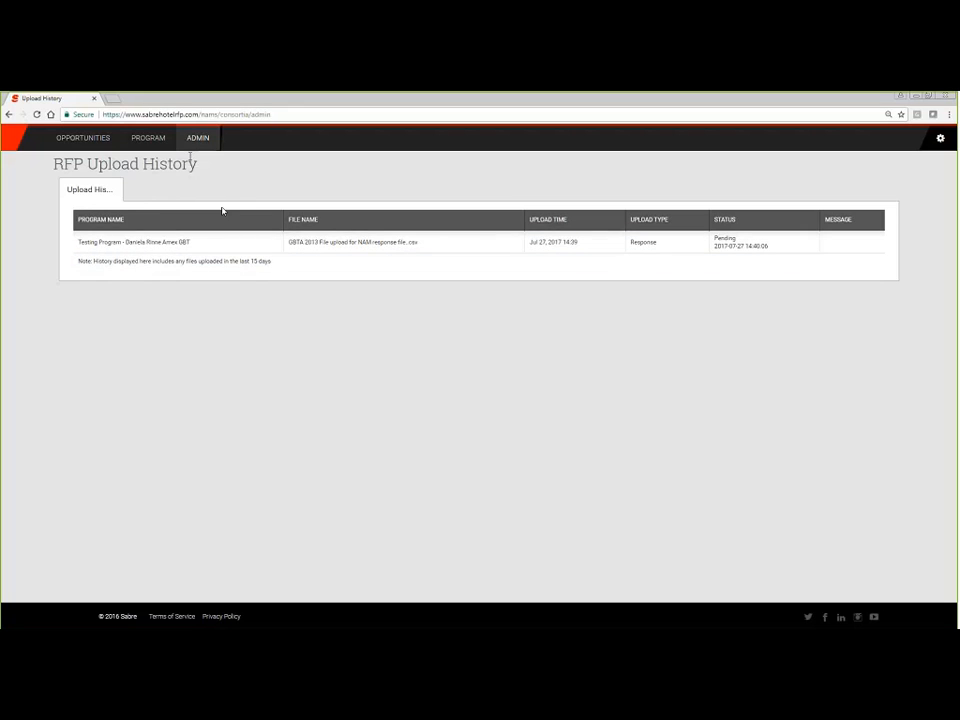
Step: Return to program management and switch the displayed program to 6th July release
left_click(148, 137)
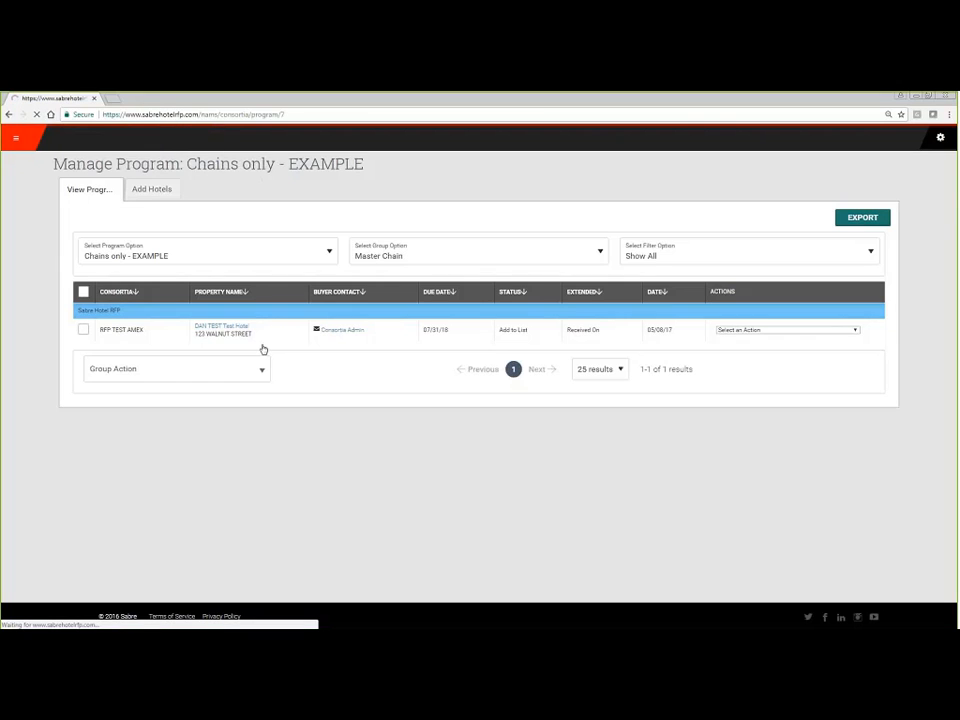
left_click(150, 256)
left_click(150, 330)
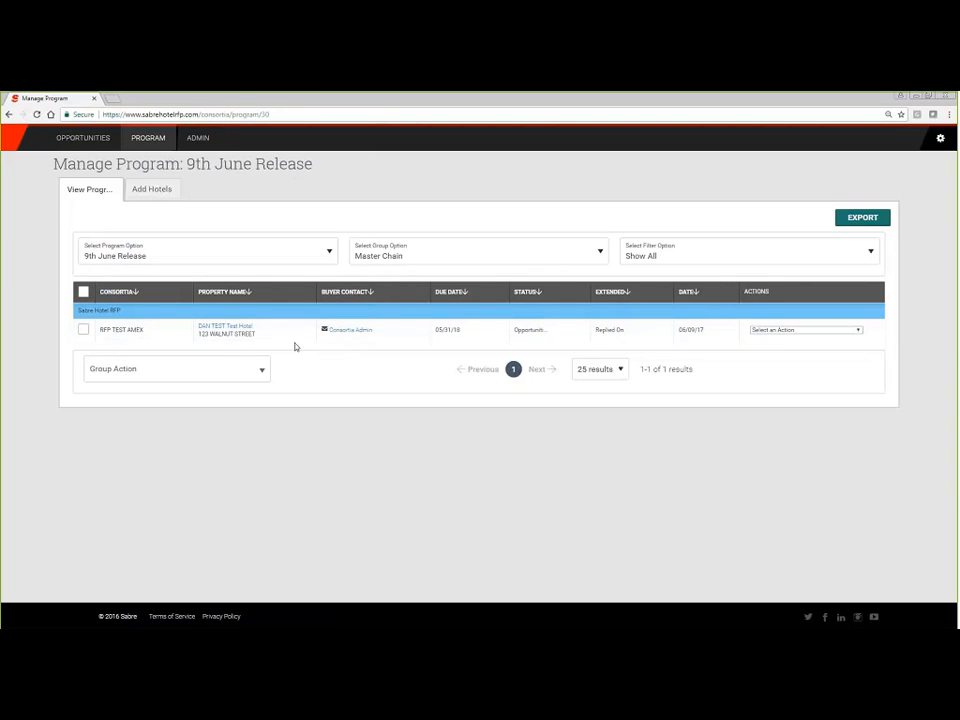
left_click(270, 256)
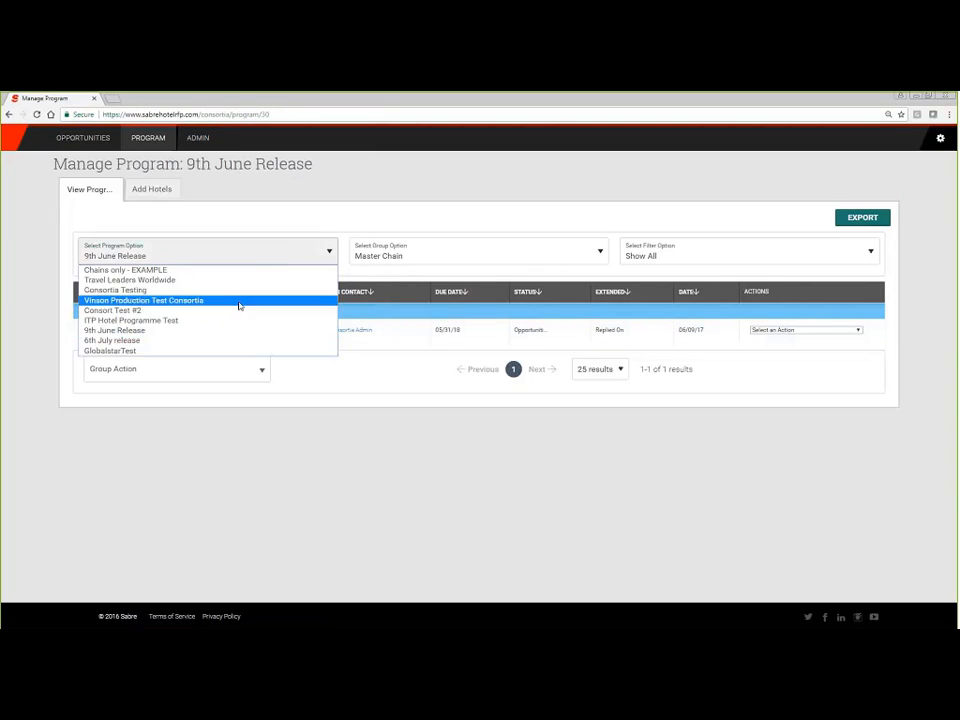
left_click(213, 338)
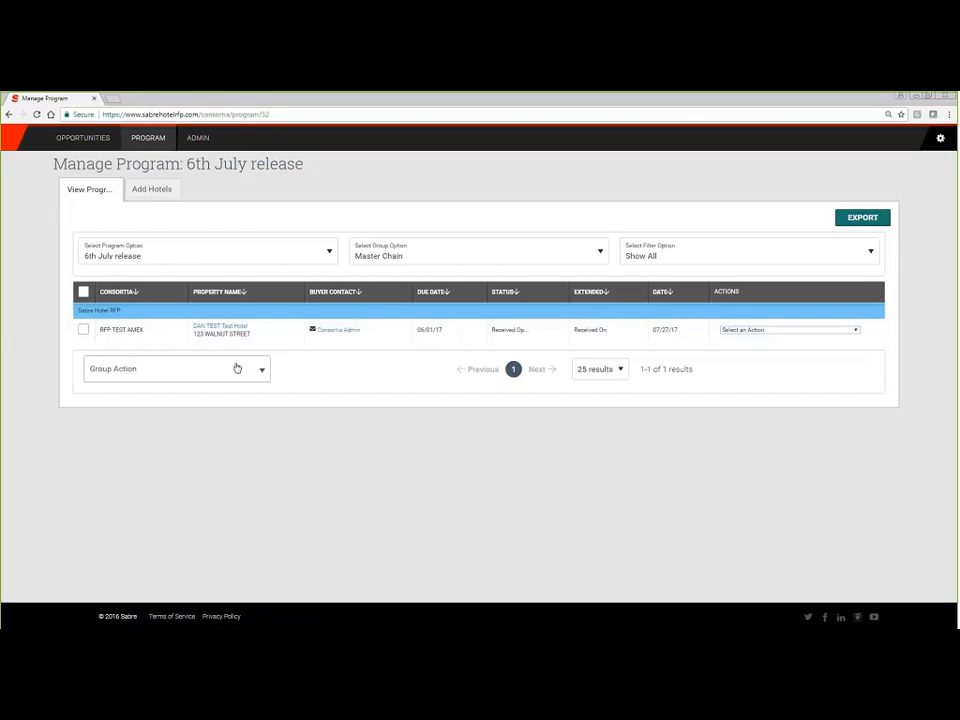
Step: Select all hotels in the 6th July release program and view the available group actions
left_click(84, 294)
left_click(240, 374)
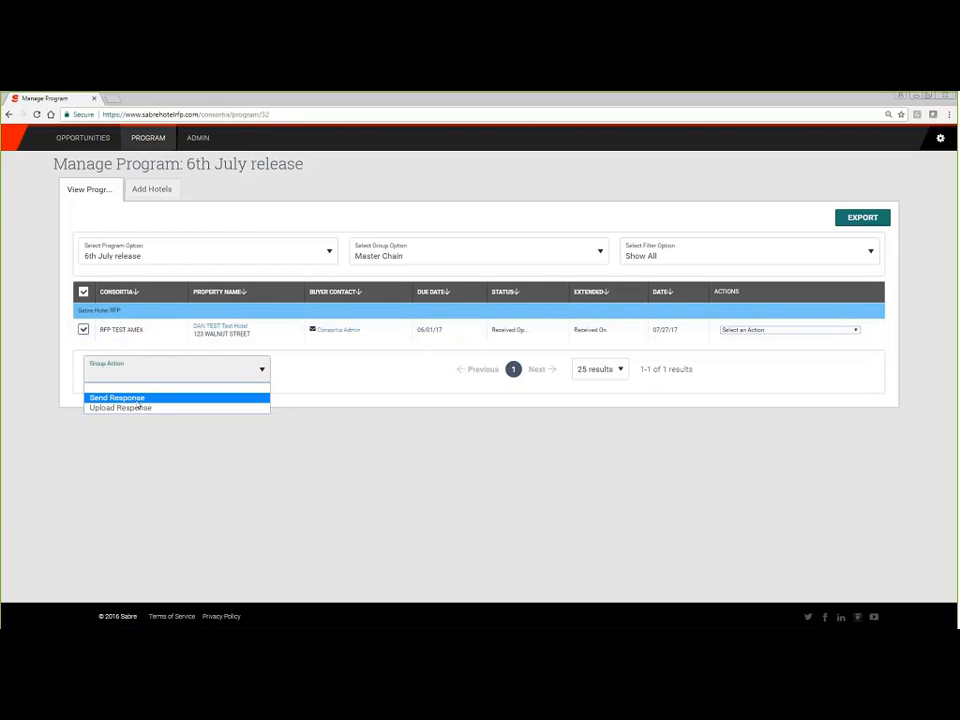
left_click(469, 465)
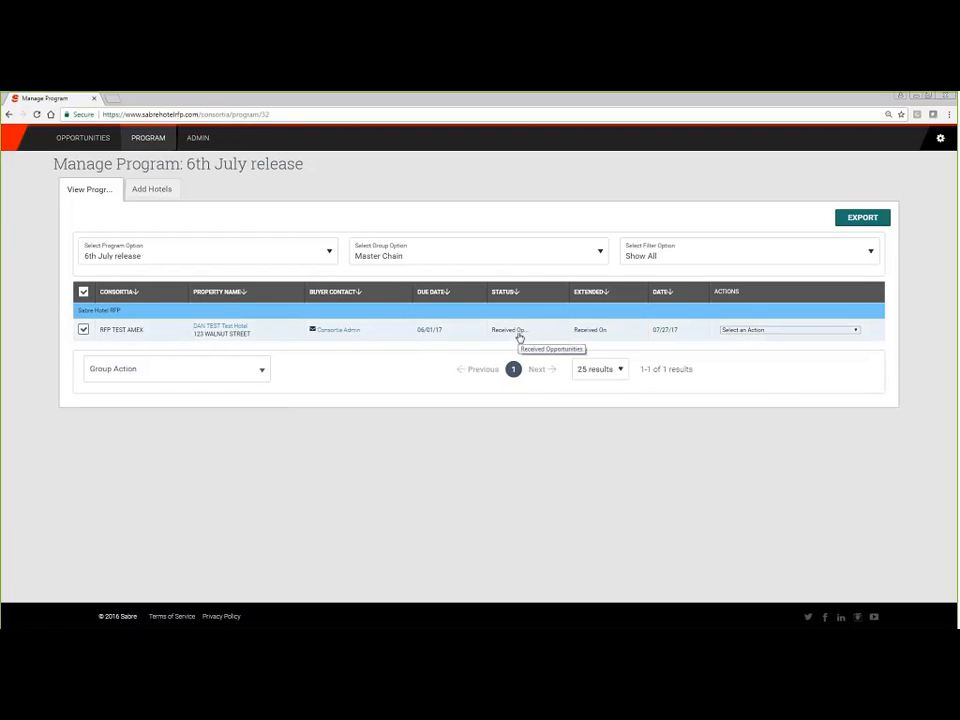